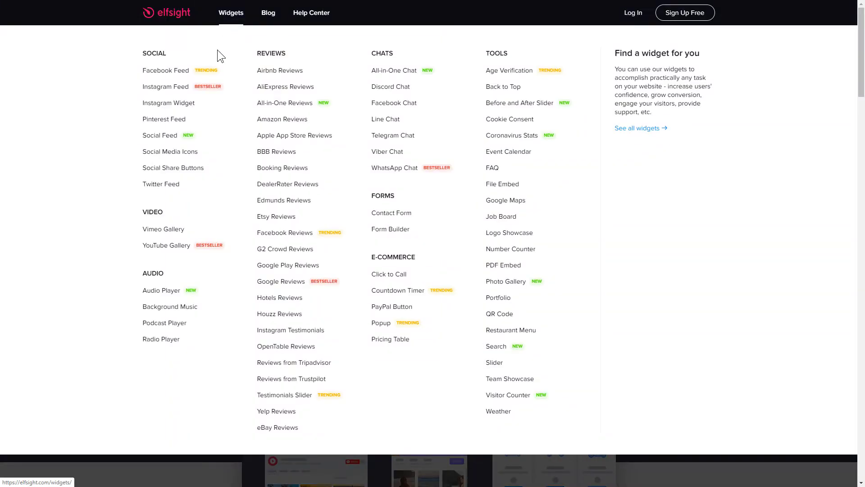
Open the Social Share Buttons widget from the Social section of the Widgets menu
click(170, 170)
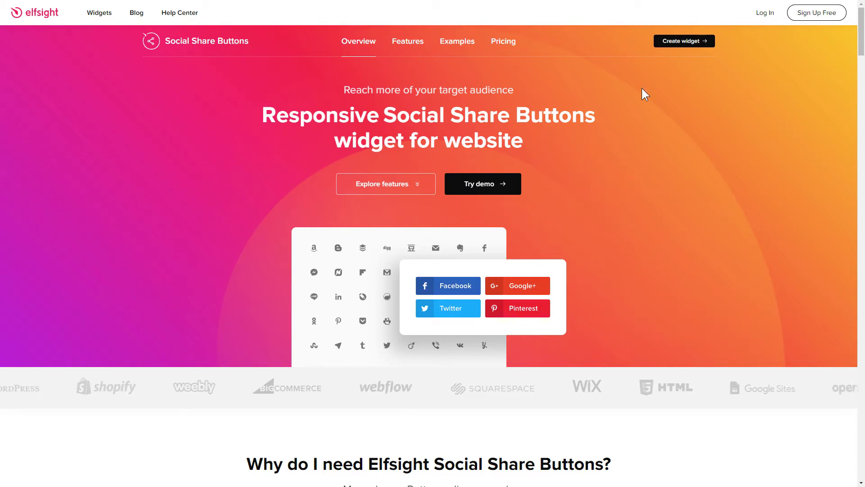
Create a share-buttons widget, preview Floating and Small Buttons, then pick the Inline Buttons template
click(683, 42)
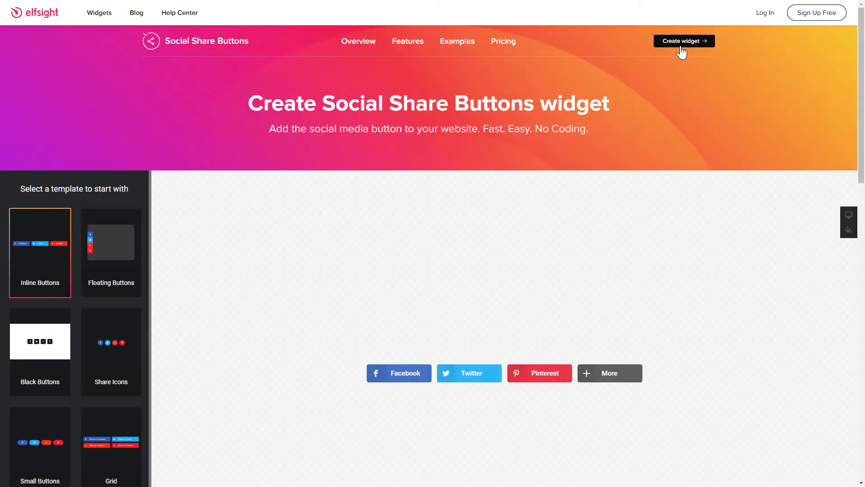
drag(859, 129, 859, 178)
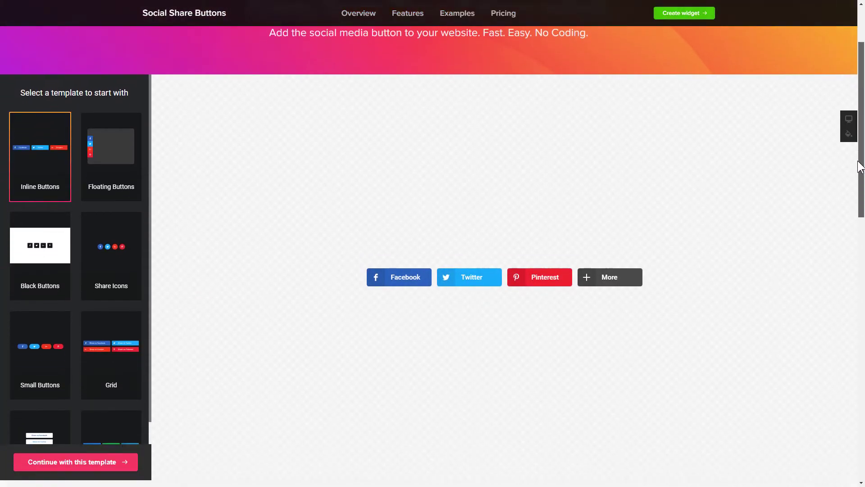
click(111, 136)
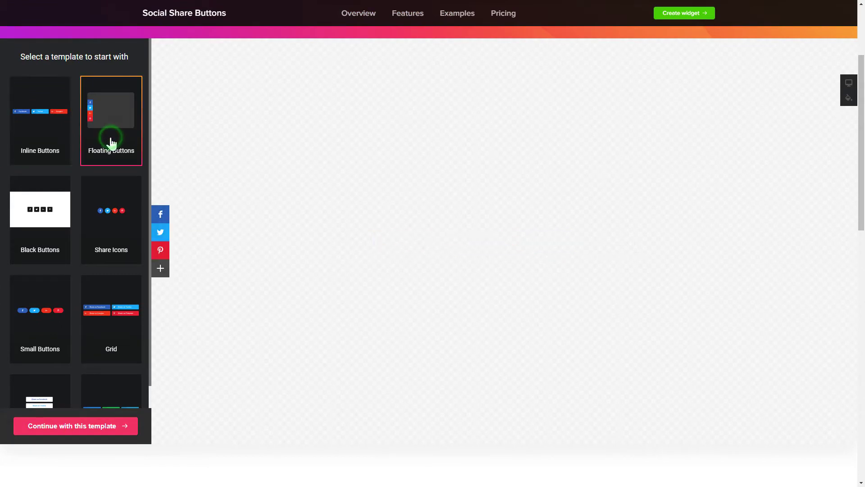
click(42, 331)
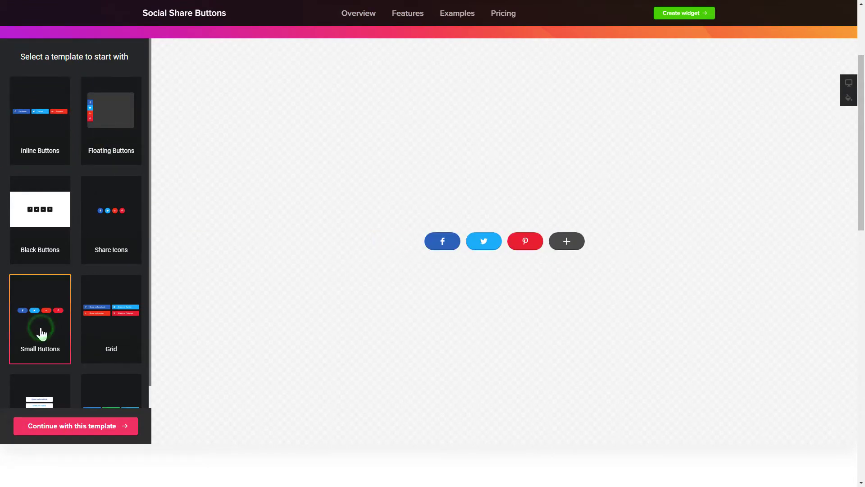
click(41, 139)
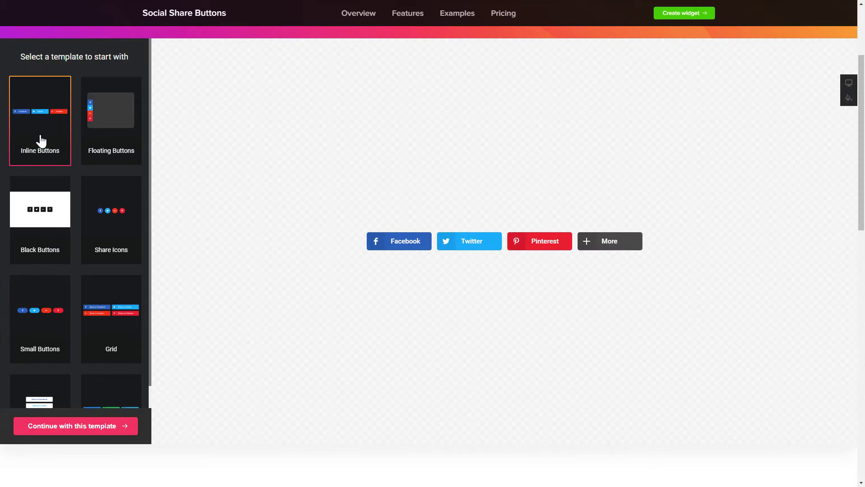
Continue with the Inline Buttons template and review the Facebook network's options
click(74, 425)
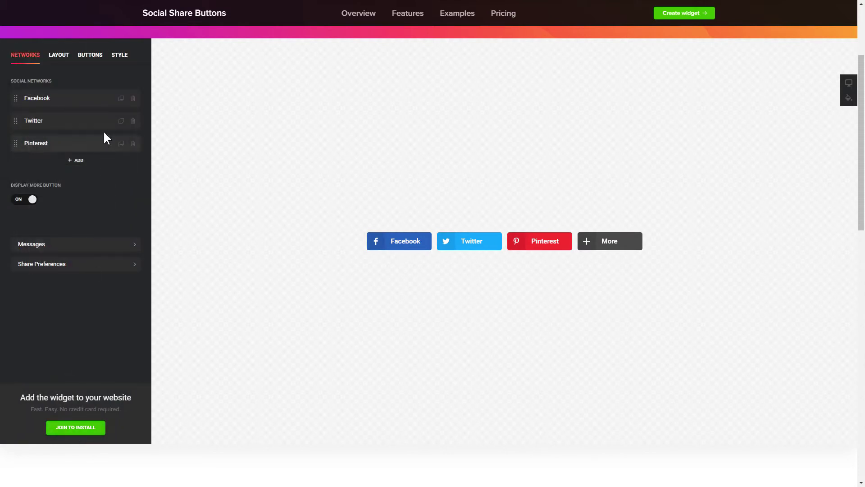
click(102, 98)
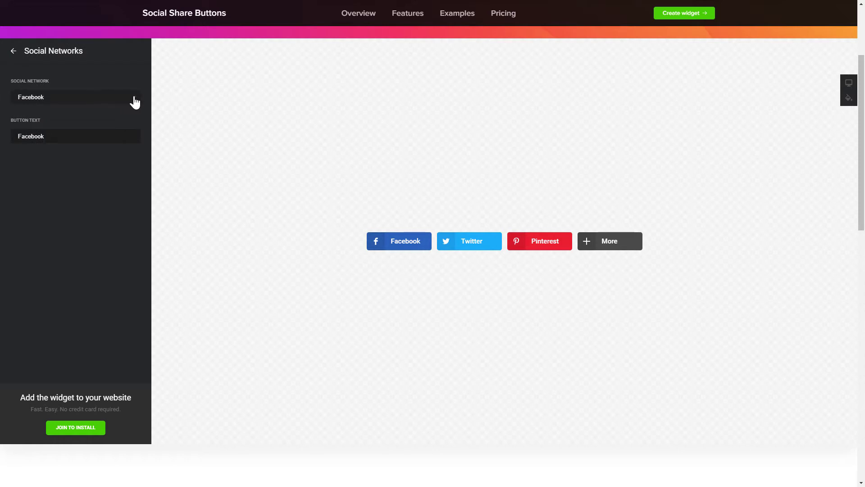
click(136, 101)
drag(136, 114, 134, 180)
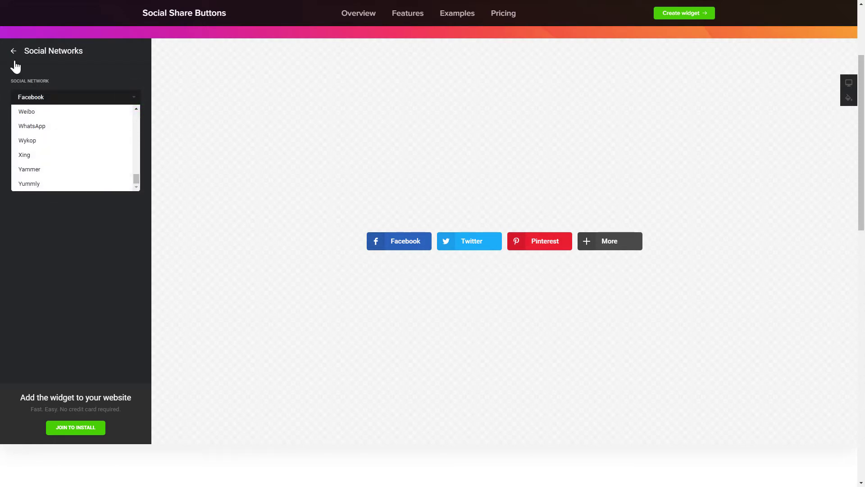
click(14, 51)
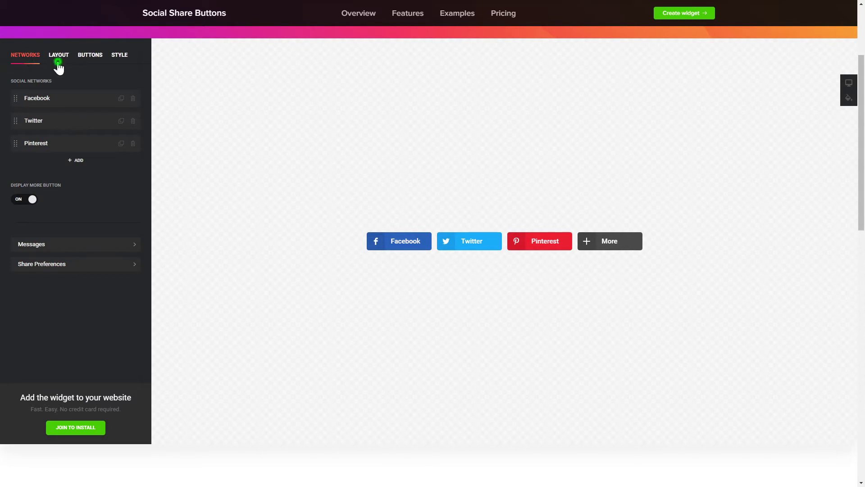
Set the layout to Floating, positioned Right, and look over the Buttons and Style settings
click(58, 55)
click(108, 96)
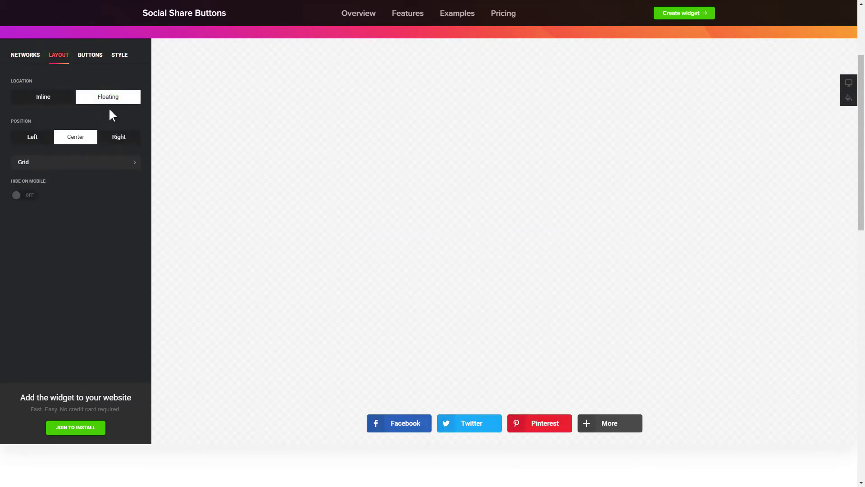
click(119, 137)
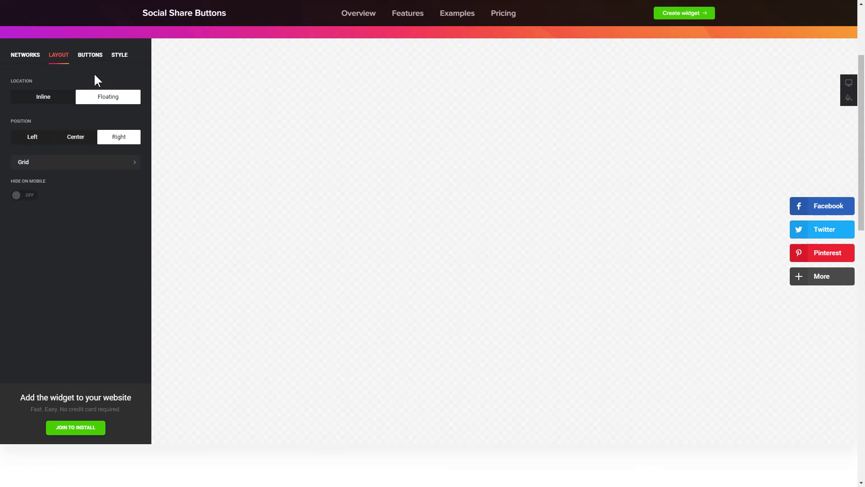
click(90, 55)
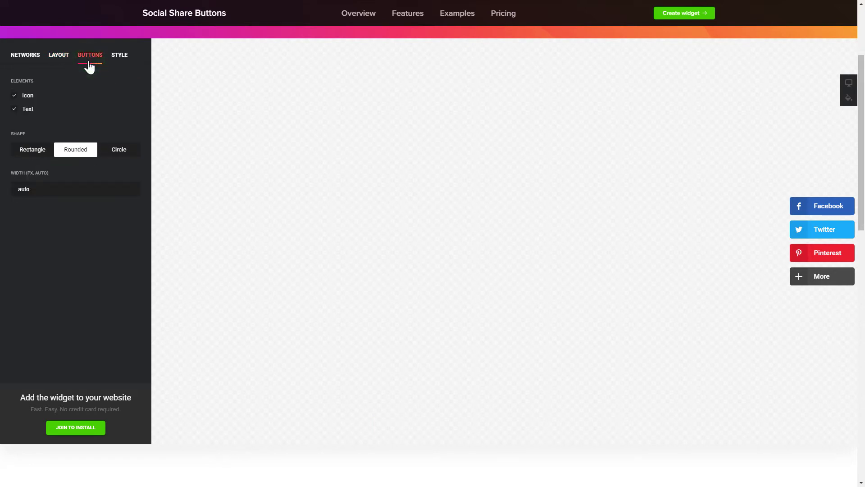
click(119, 56)
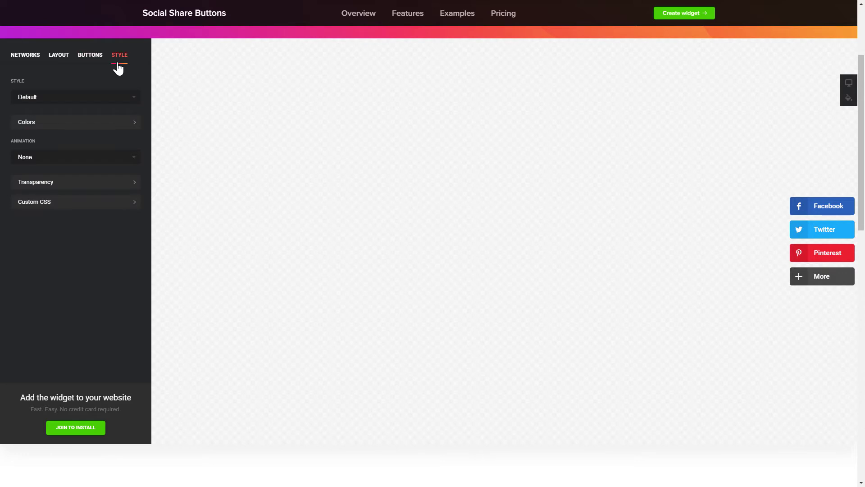
click(26, 60)
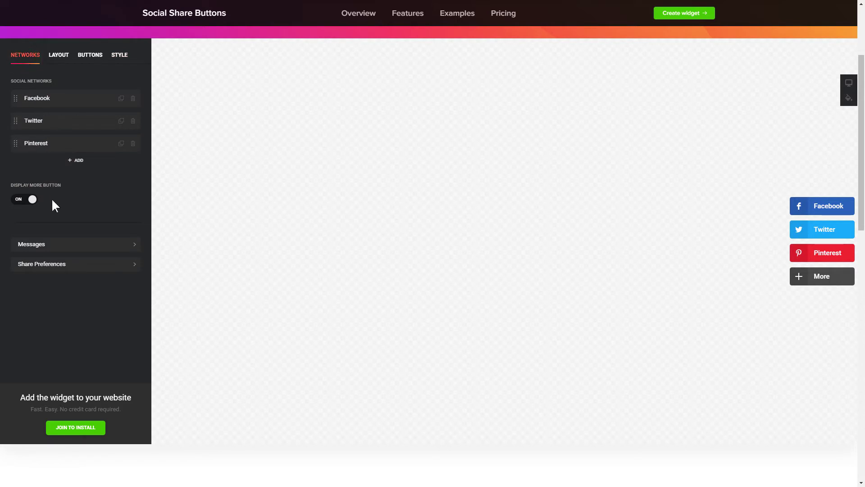
Sign up for an Elfsight account with an email and password via Join to Install
click(75, 427)
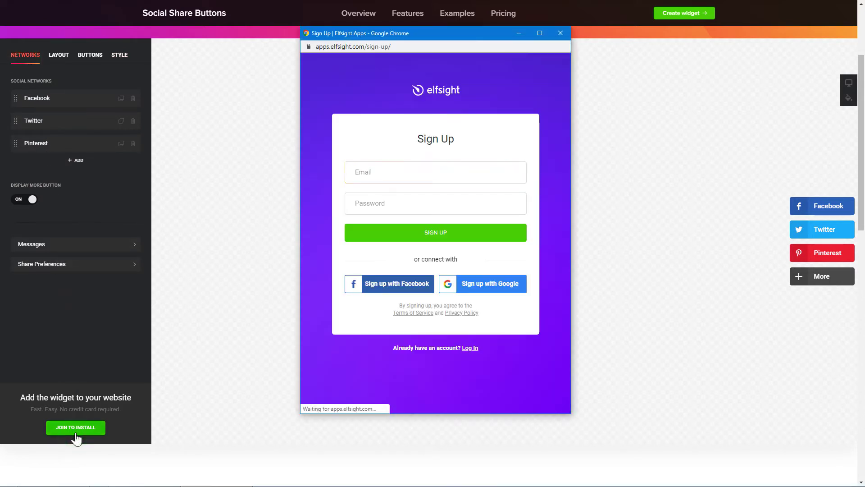
click(501, 172)
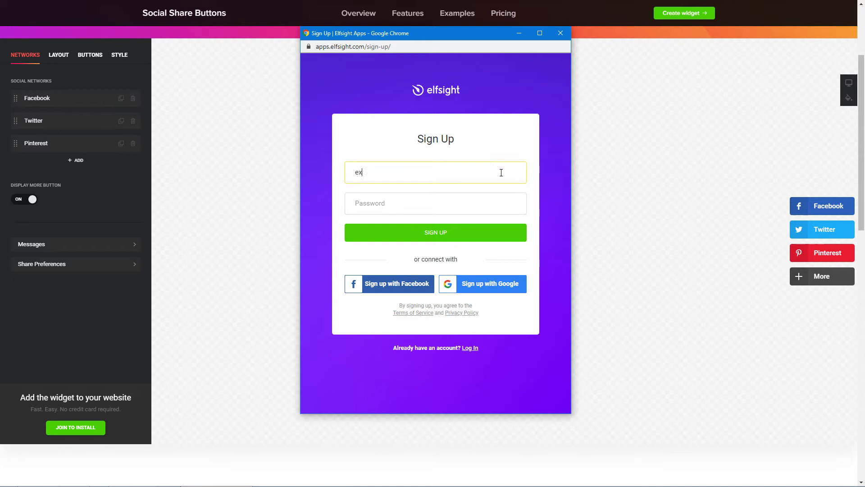
text(example@elfsight.com)
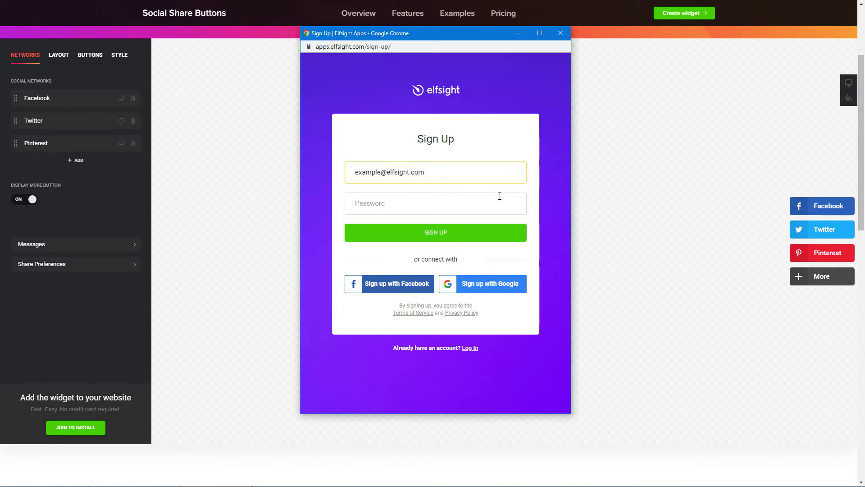
click(499, 204)
text(password)
click(436, 232)
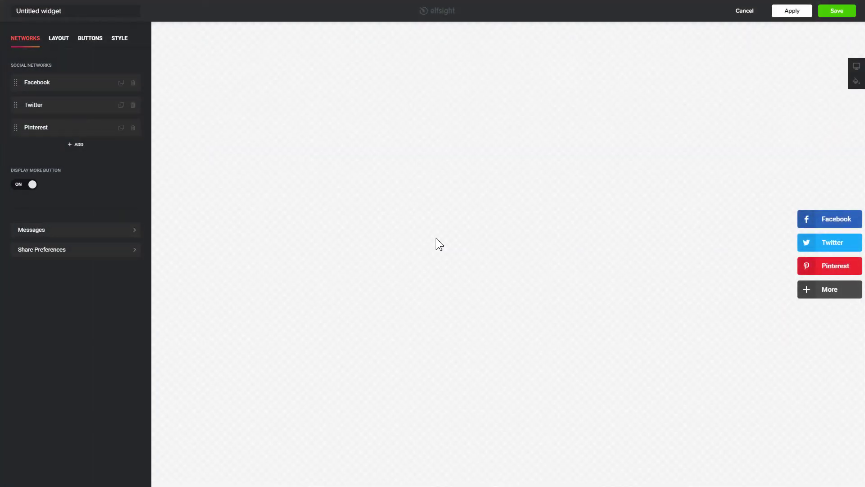
Save the widget, choose the free Lite plan, and copy the embed code from Get Code
click(837, 11)
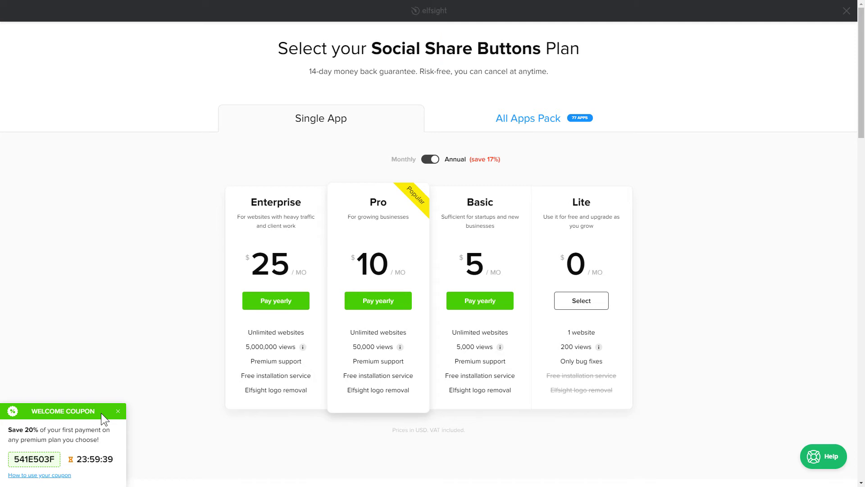
click(581, 300)
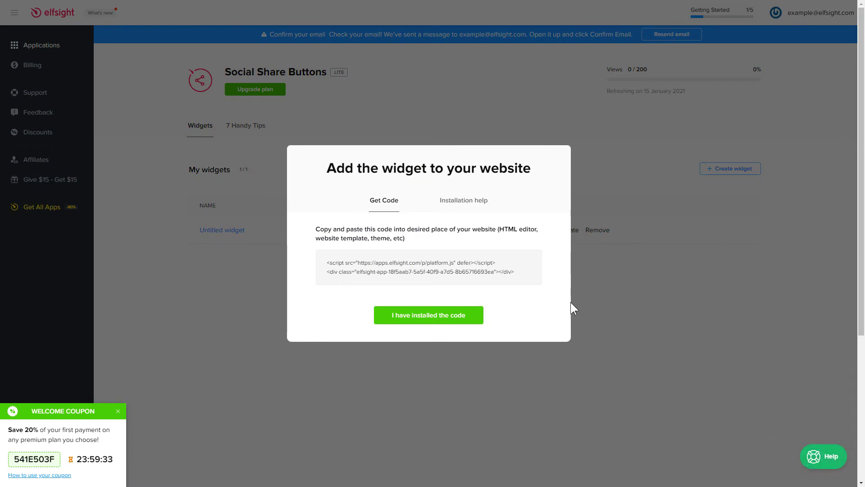
click(527, 276)
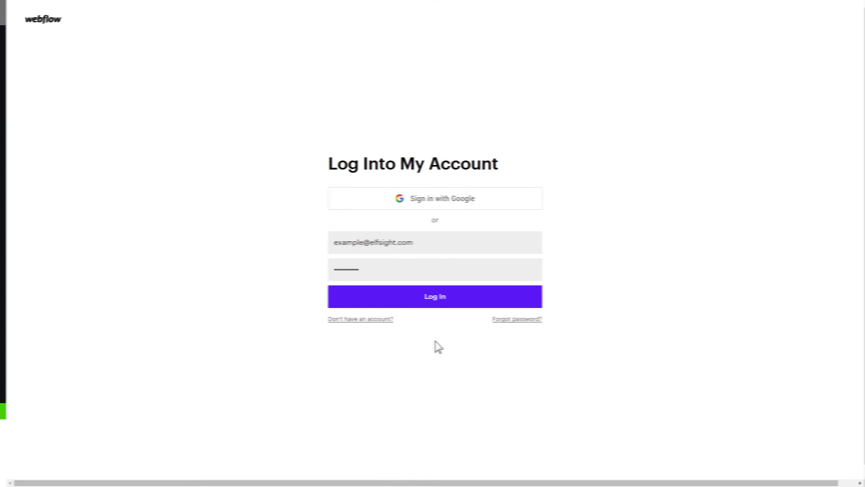
Log into Webflow and open Settings for the Elfsight Test project
click(428, 304)
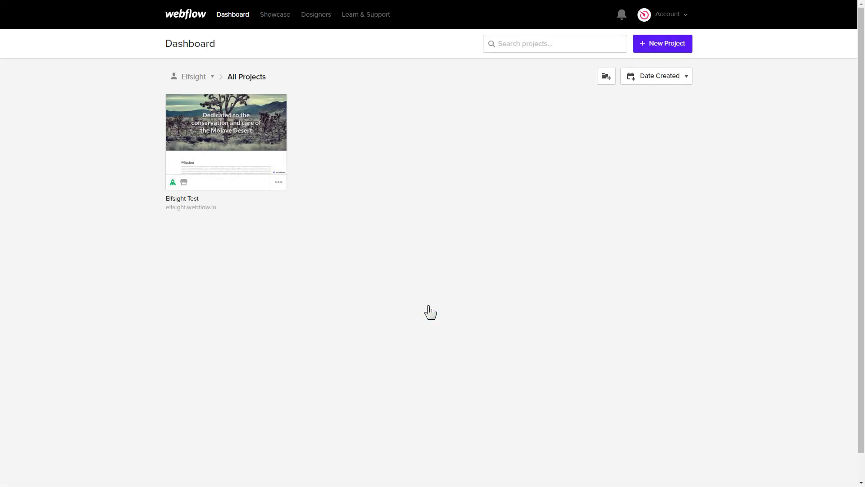
click(279, 183)
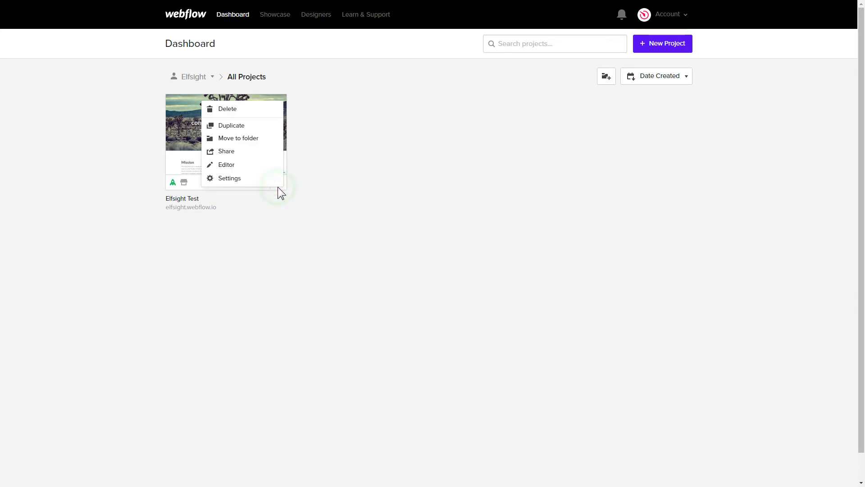
click(253, 185)
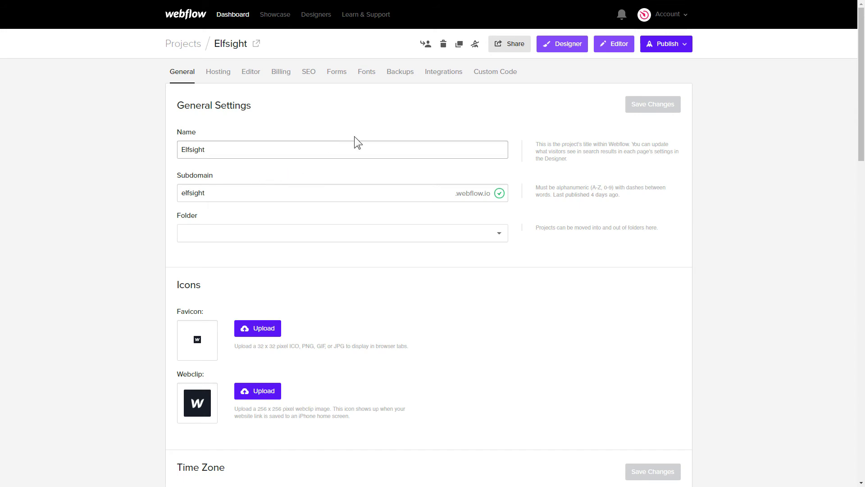
Paste the Elfsight embed code into the Custom Code Head Code field and save
click(495, 71)
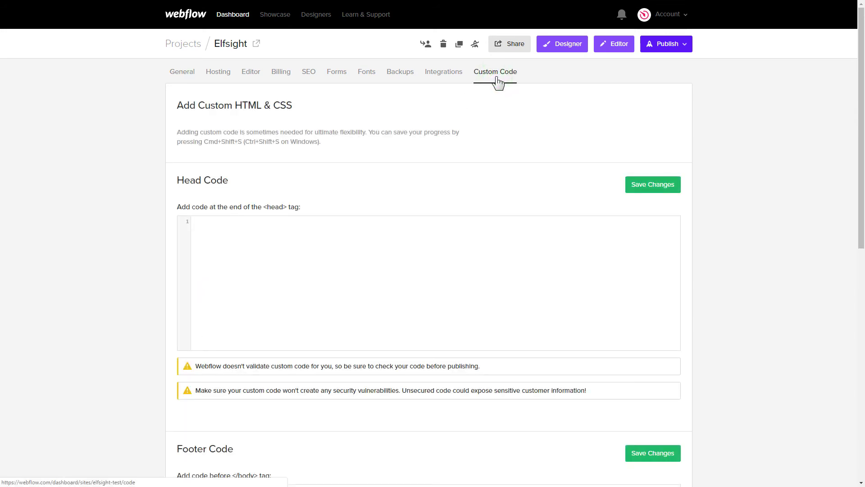
right_click(372, 224)
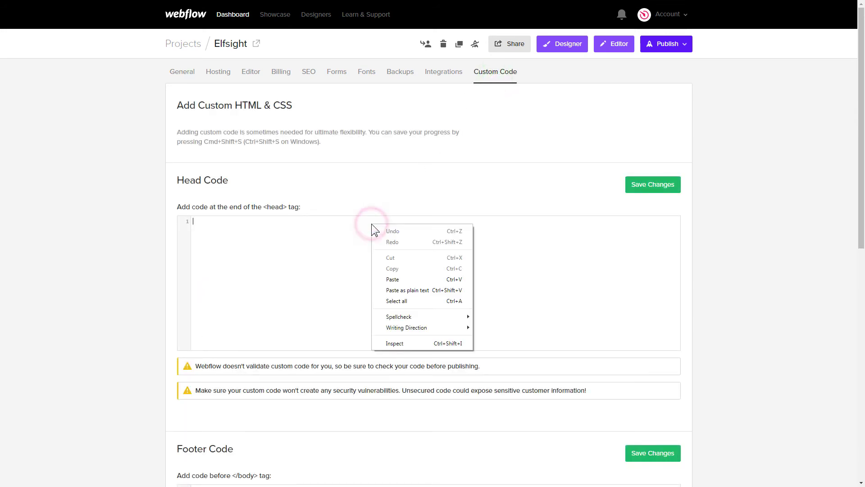
click(423, 279)
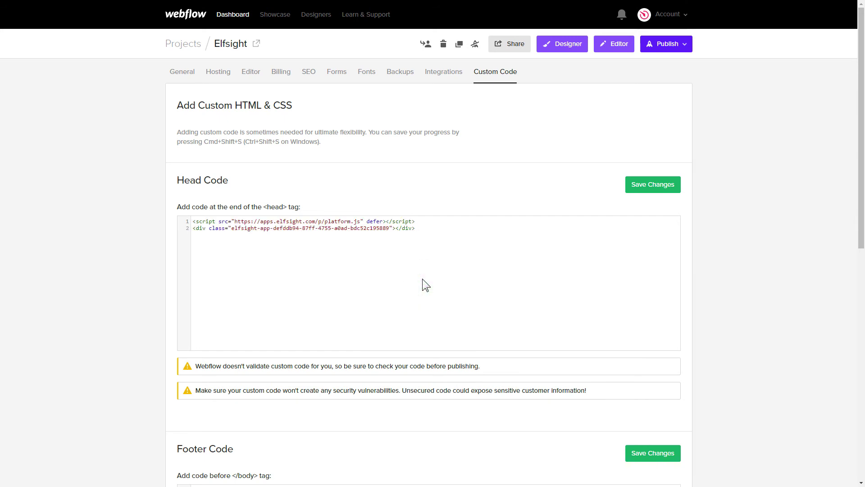
click(653, 185)
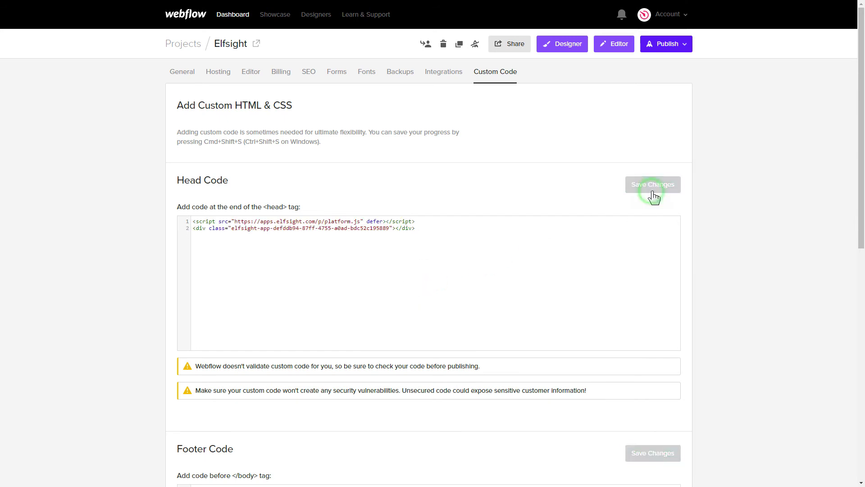
Publish the site to the elfsight.webflow.io domain
click(685, 44)
click(594, 138)
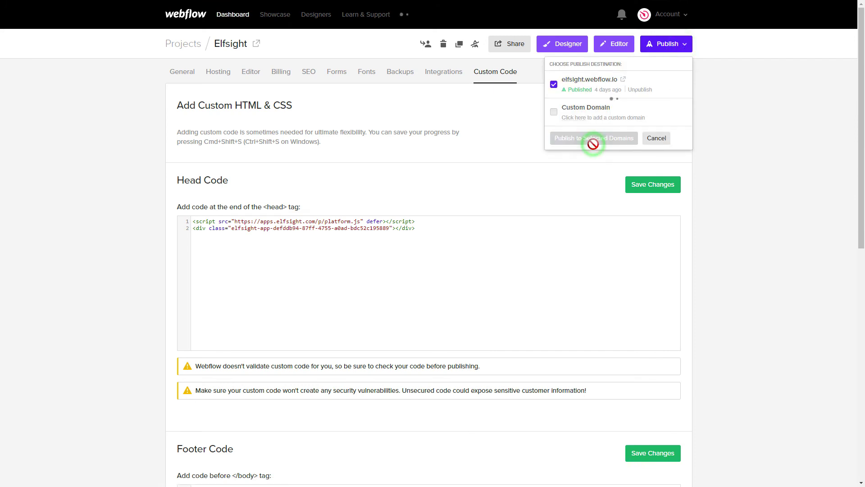